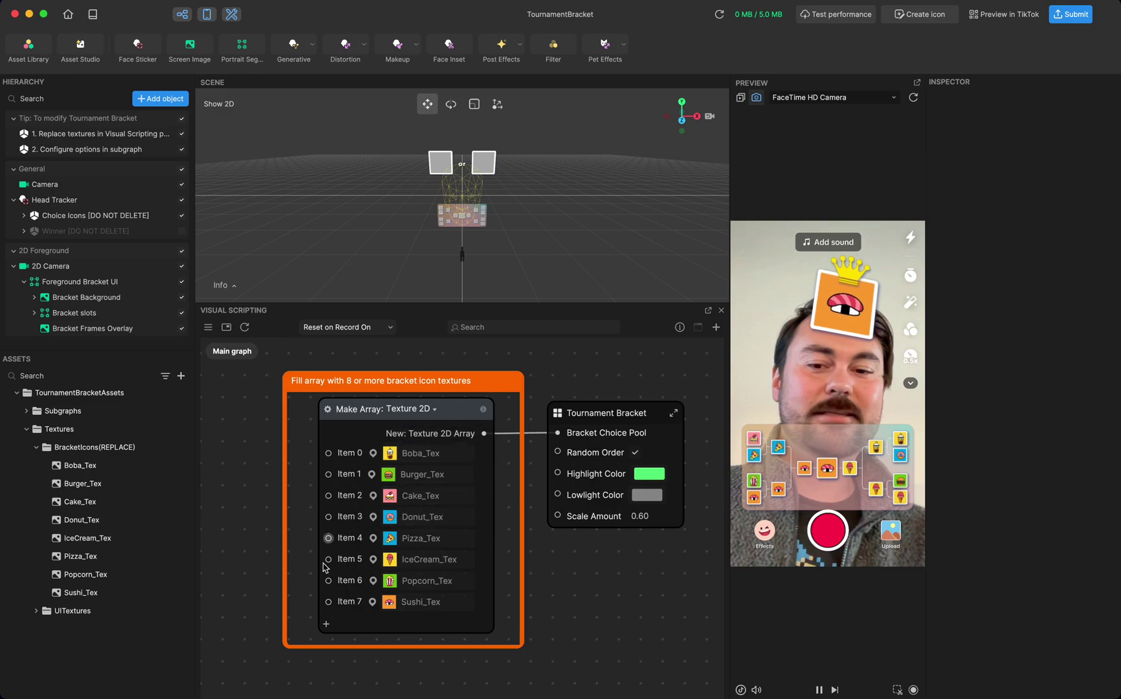
Add two more texture items to the Make Array node, Item 8 and Item 9
{"action": "left_click", "coordinate": [327, 626]}
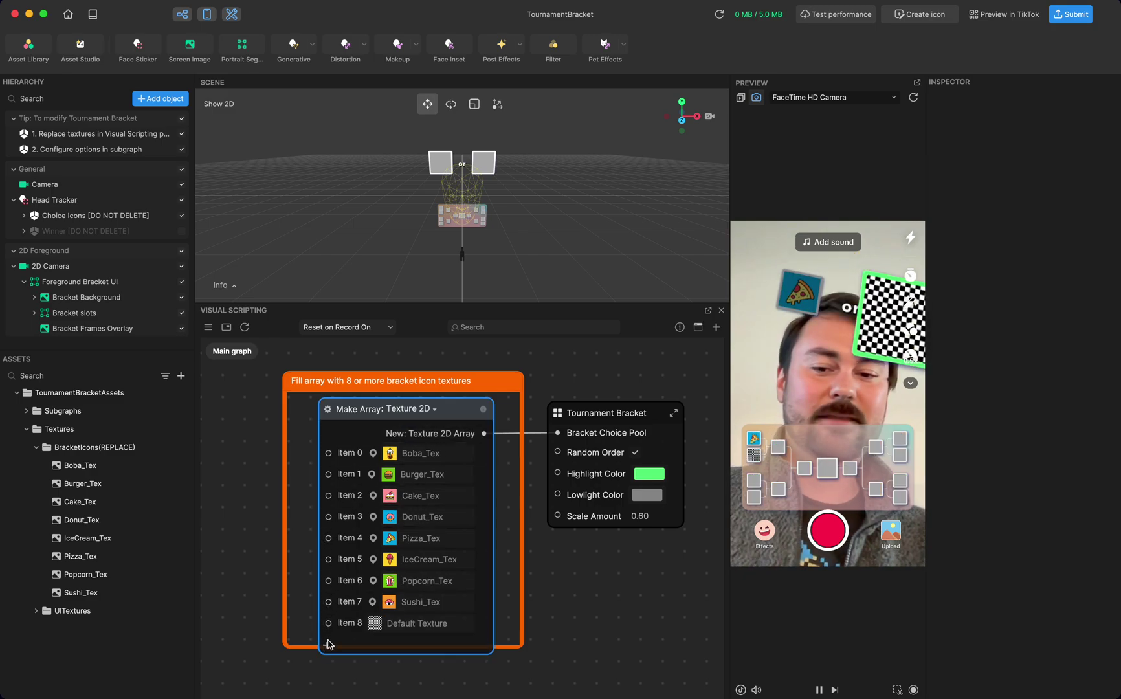
{"action": "left_click", "coordinate": [327, 647]}
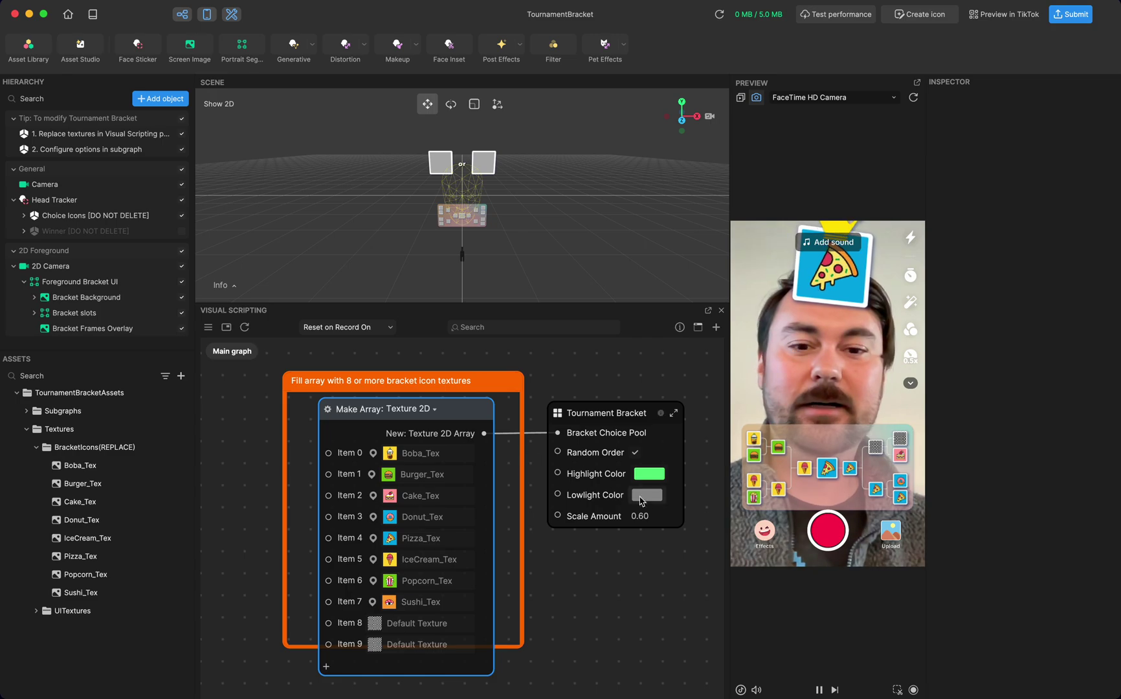
Check the Highlight Color on the Tournament Bracket node and restart the camera preview
{"action": "scroll", "coordinate": [621, 486], "scroll_direction": "up", "scroll_amount": 3}
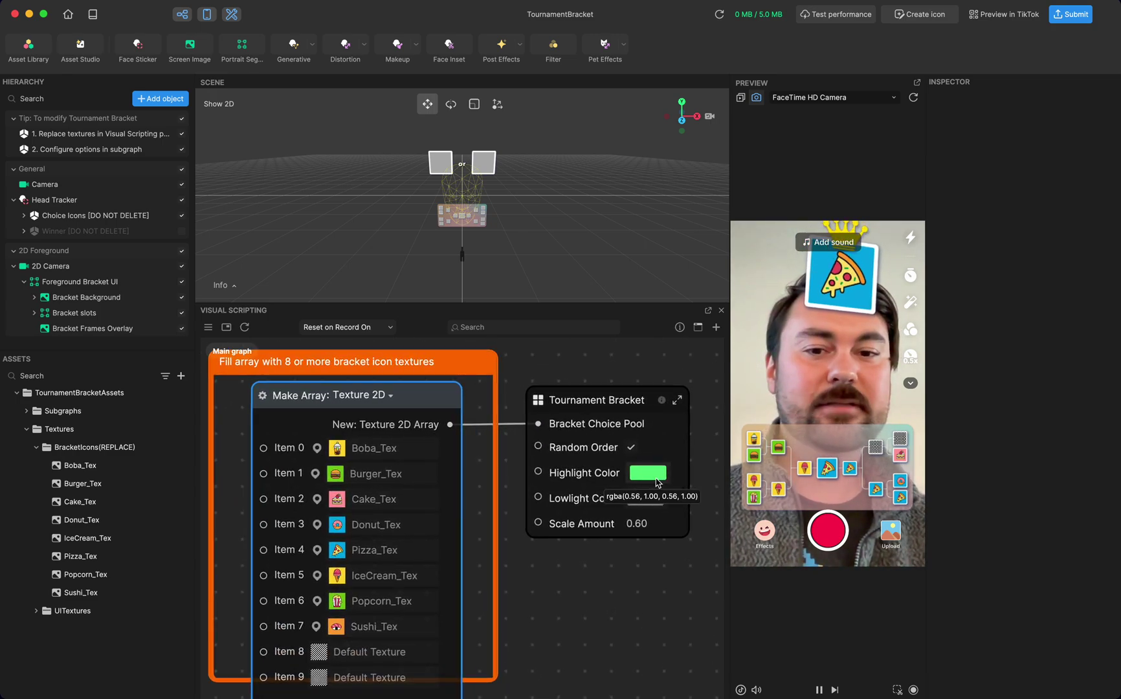
{"action": "scroll", "coordinate": [657, 483], "scroll_direction": "down", "scroll_amount": 3}
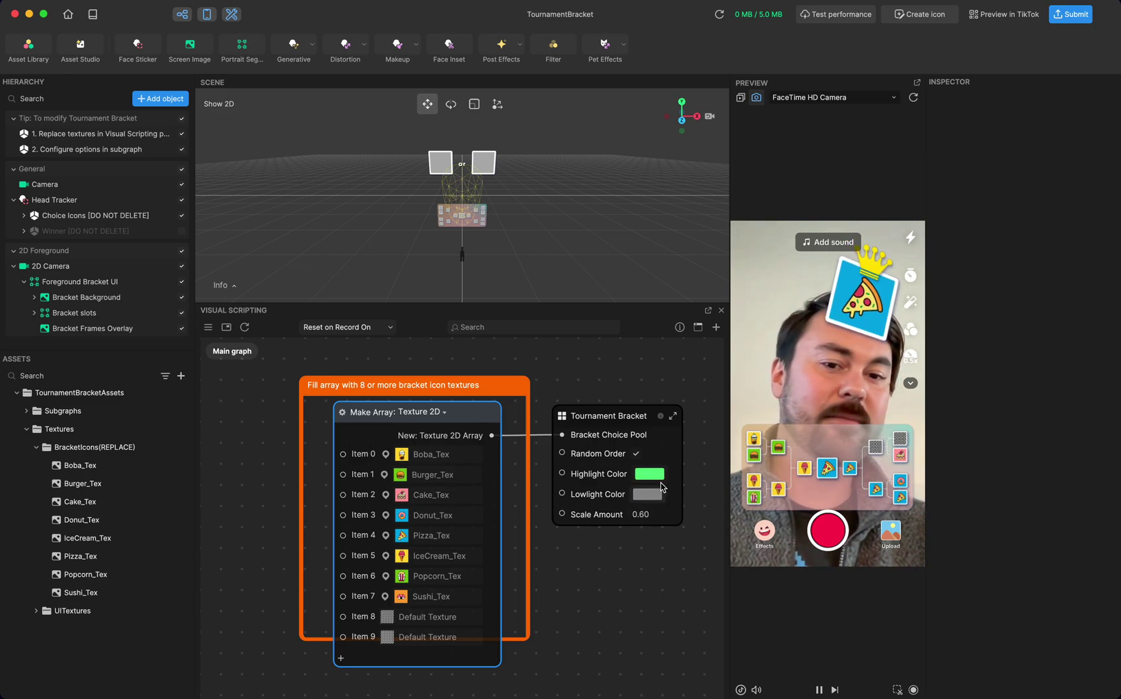
{"action": "mouse_move", "coordinate": [657, 479]}
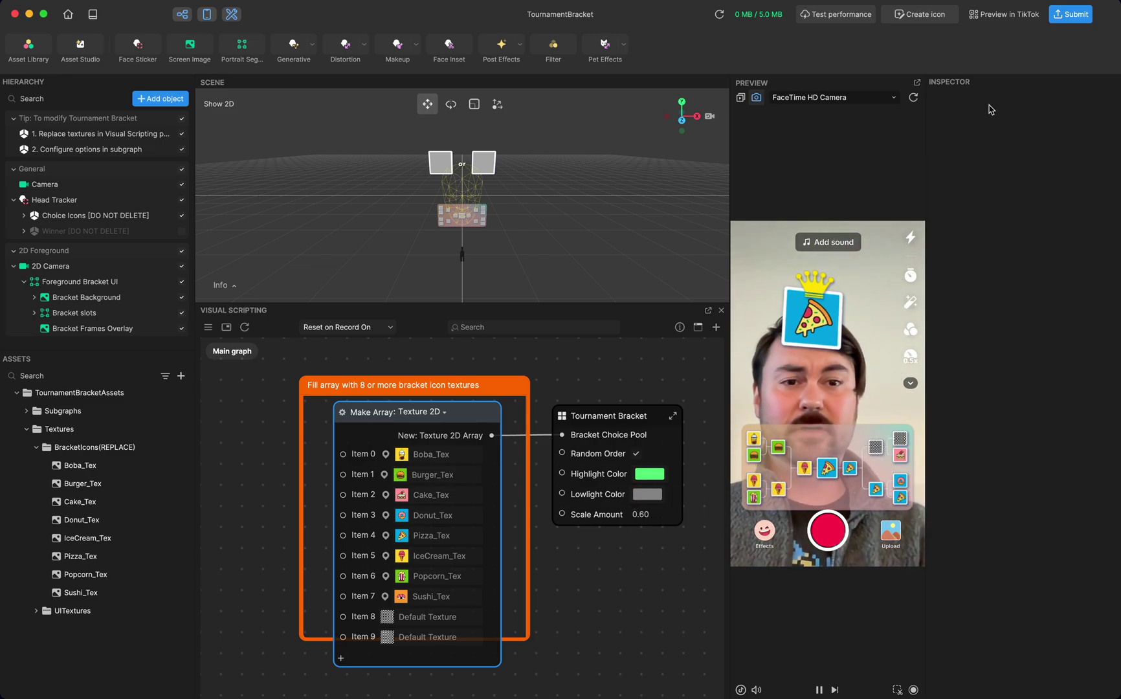
{"action": "left_click", "coordinate": [915, 98]}
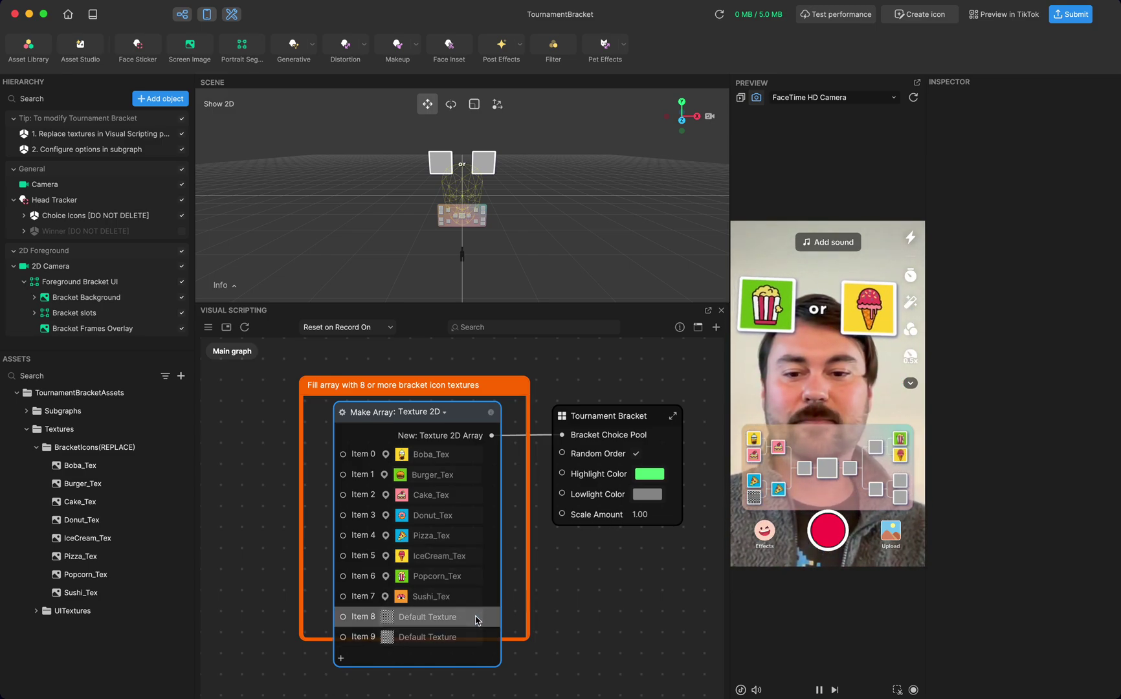
Remove the two Default Texture items, Item 8 and Item 9, from the Make Array node
{"action": "scroll", "coordinate": [421, 620], "scroll_direction": "up", "scroll_amount": 1}
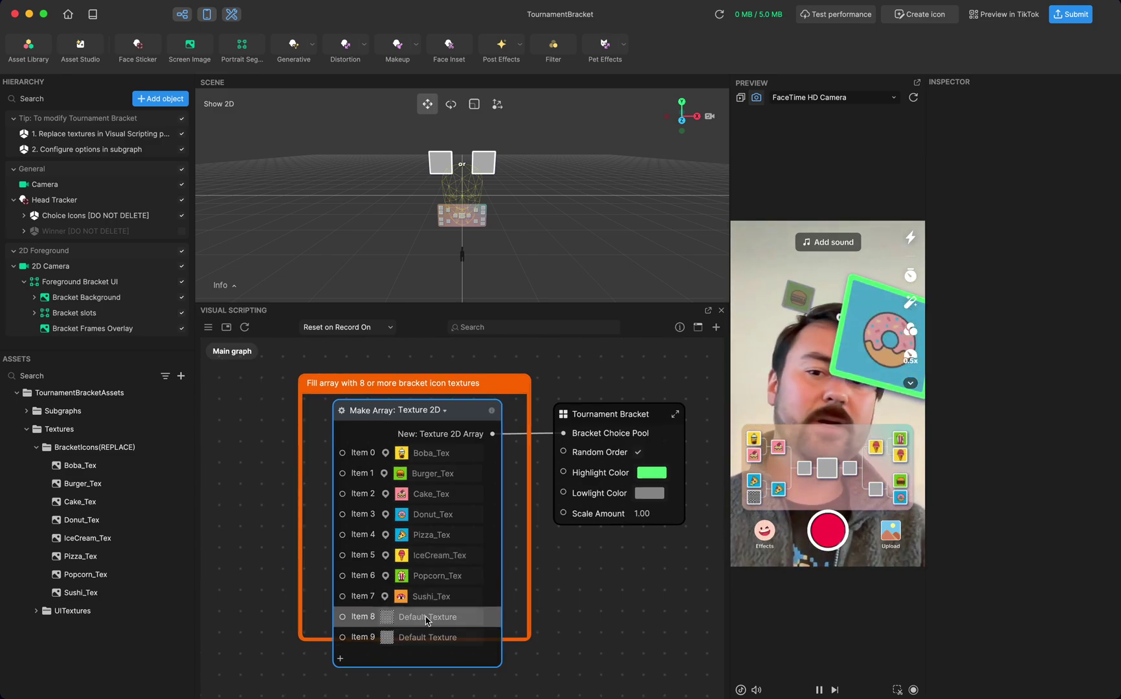
{"action": "right_click", "coordinate": [490, 622]}
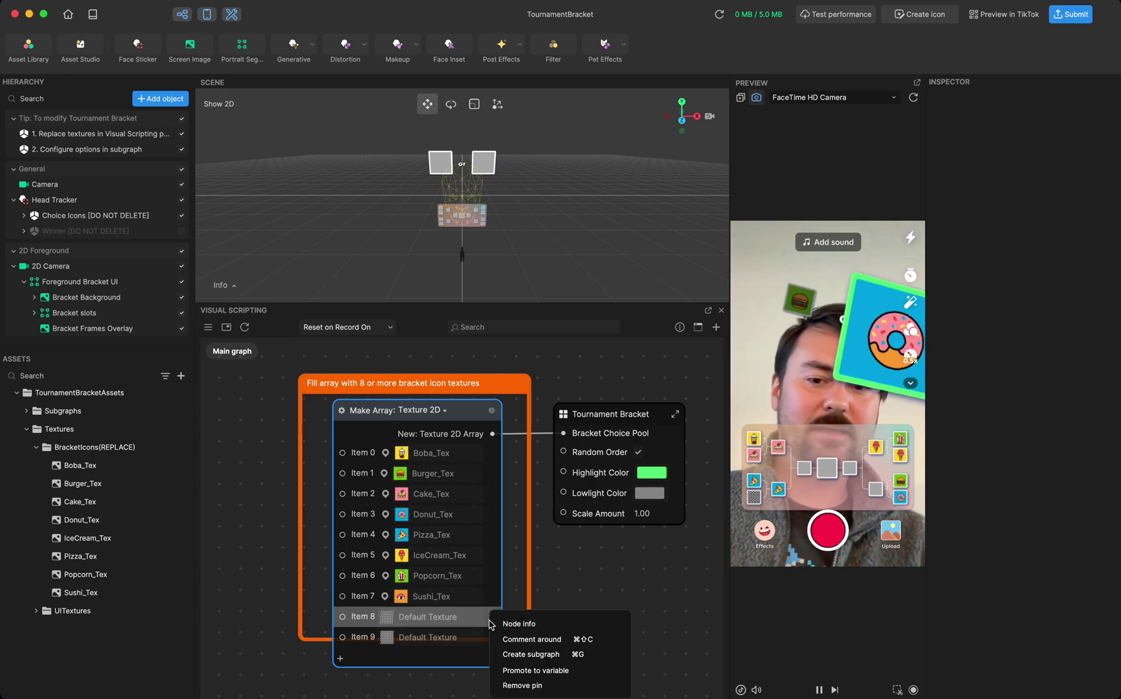
{"action": "left_click", "coordinate": [529, 686]}
{"action": "right_click", "coordinate": [490, 617]}
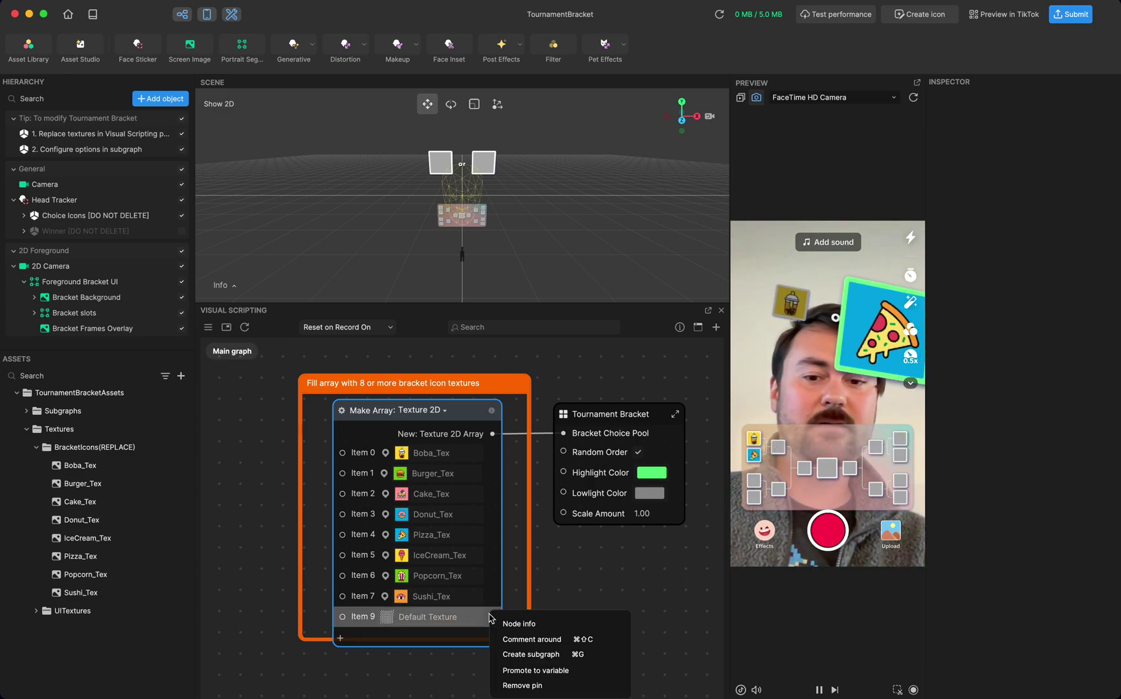
{"action": "left_click", "coordinate": [524, 685]}
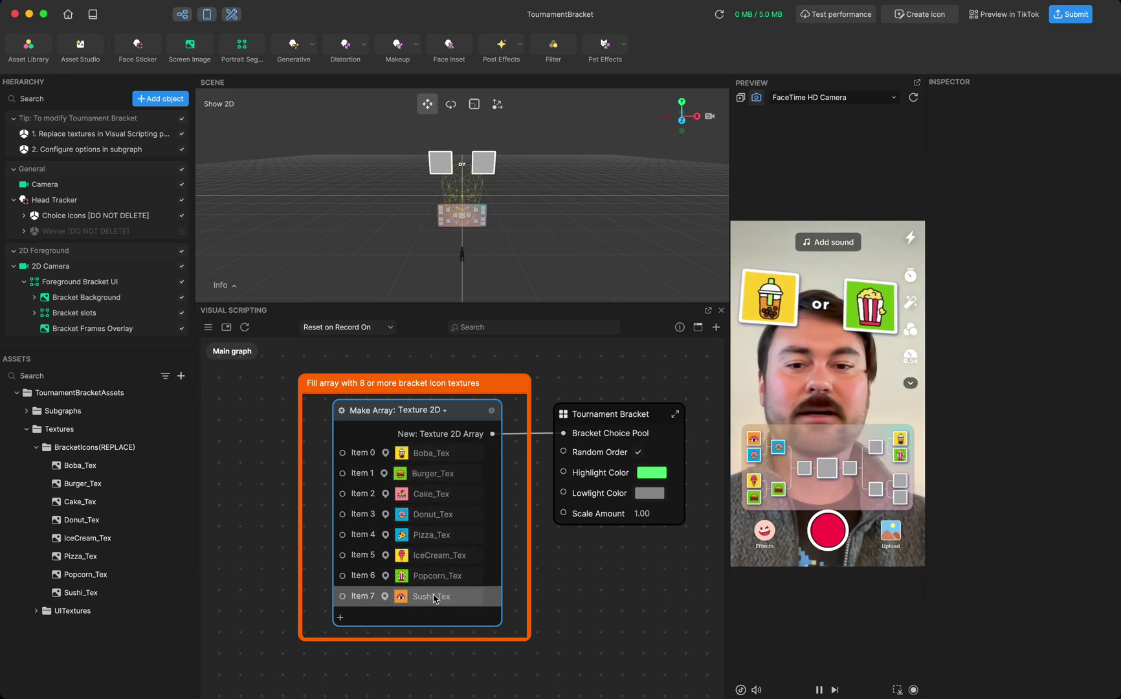
Open the Tournament Bracket subgraph and examine the HeadTilt node with its tilt and reset thresholds
{"action": "double_click", "coordinate": [564, 417]}
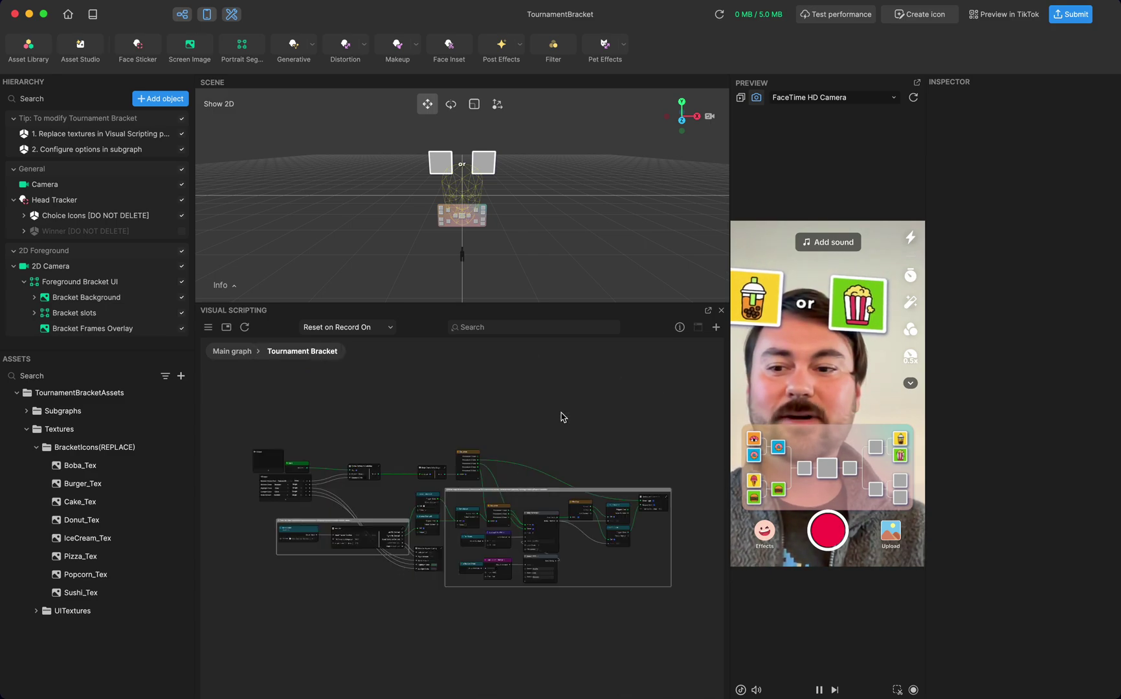
{"action": "scroll", "coordinate": [426, 588], "scroll_direction": "up", "scroll_amount": 5}
{"action": "scroll", "coordinate": [426, 587], "scroll_direction": "up", "scroll_amount": 3}
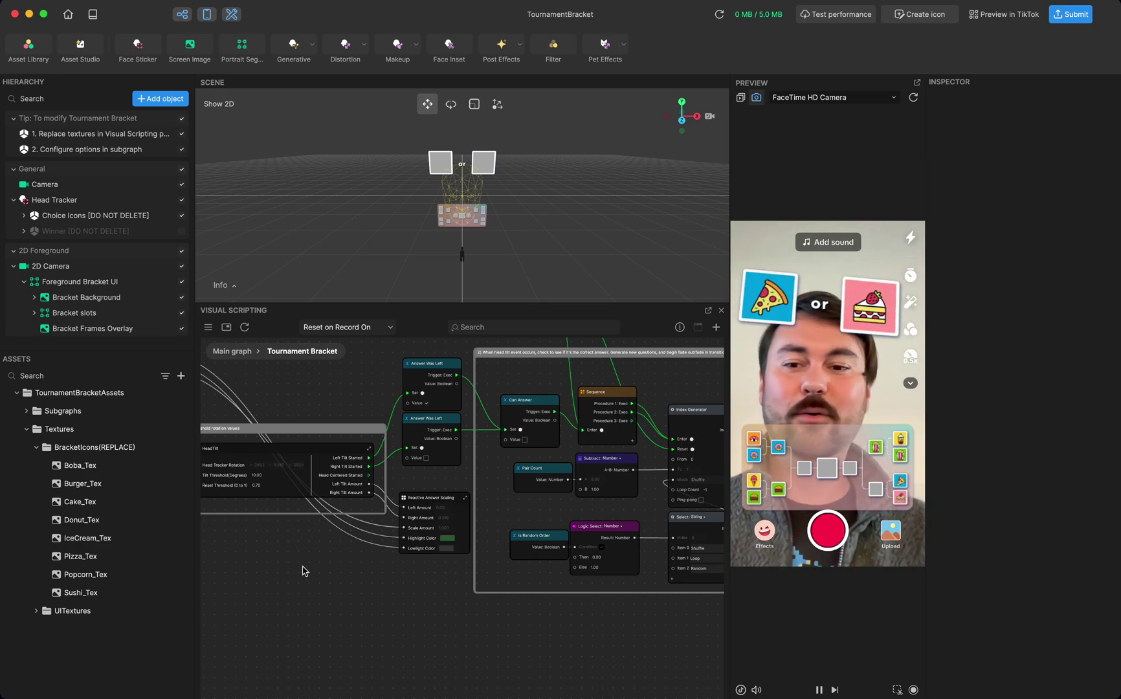
{"action": "right_click_drag", "start_coordinate": [305, 570], "coordinate": [425, 584]}
{"action": "scroll", "coordinate": [382, 500], "scroll_direction": "up", "scroll_amount": 5}
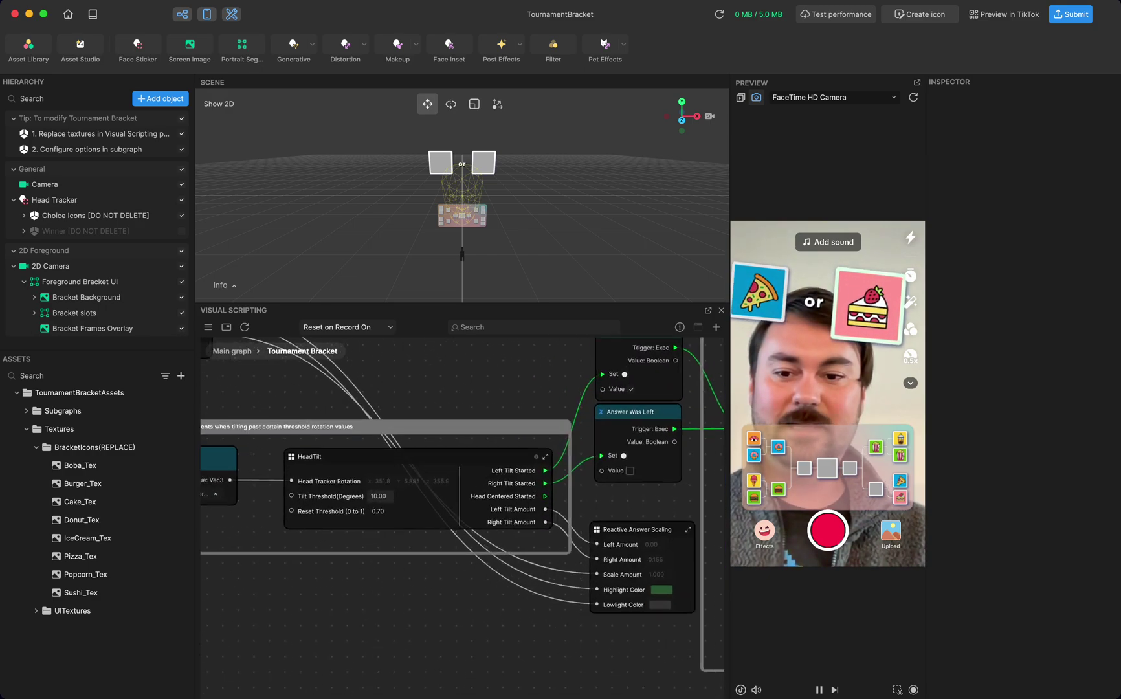
{"action": "scroll", "coordinate": [386, 500], "scroll_direction": "down", "scroll_amount": 4}
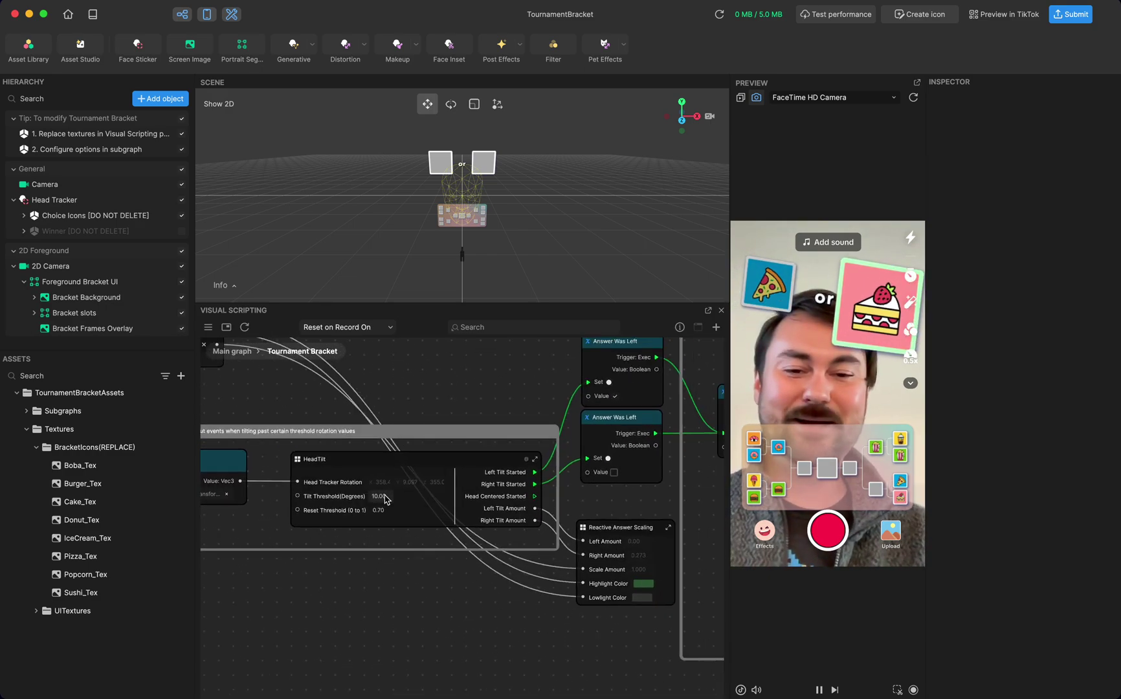
Examine the answer logic from Reactive Answer Scaling through the Index Generator to the Update and Transition node
{"action": "right_click_drag", "start_coordinate": [613, 631], "coordinate": [514, 631]}
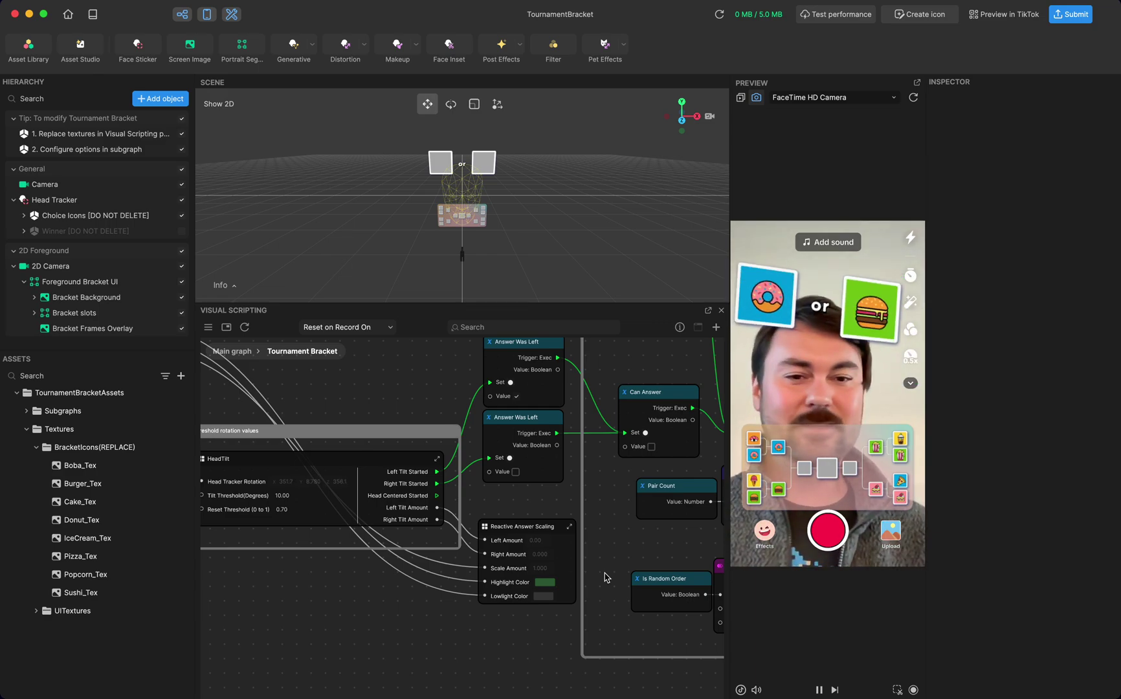
{"action": "right_click_drag", "start_coordinate": [606, 577], "coordinate": [500, 551]}
{"action": "scroll", "coordinate": [518, 543], "scroll_direction": "down", "scroll_amount": 3}
{"action": "right_click_drag", "start_coordinate": [593, 639], "coordinate": [431, 647]}
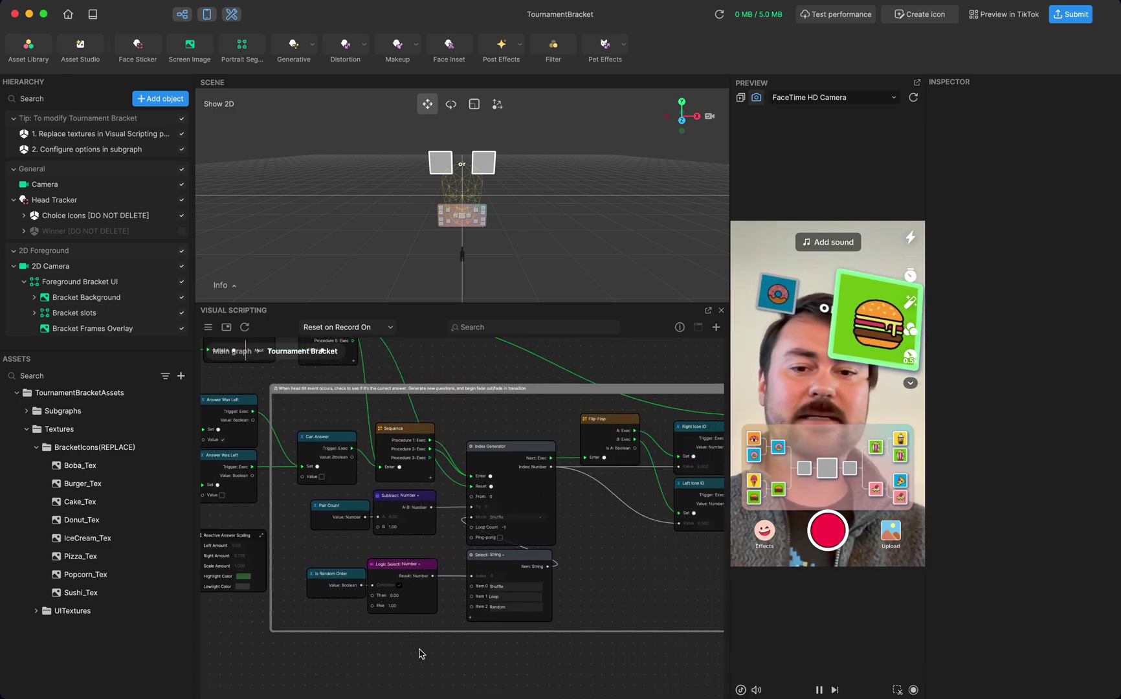
{"action": "right_click_drag", "start_coordinate": [583, 571], "coordinate": [496, 597]}
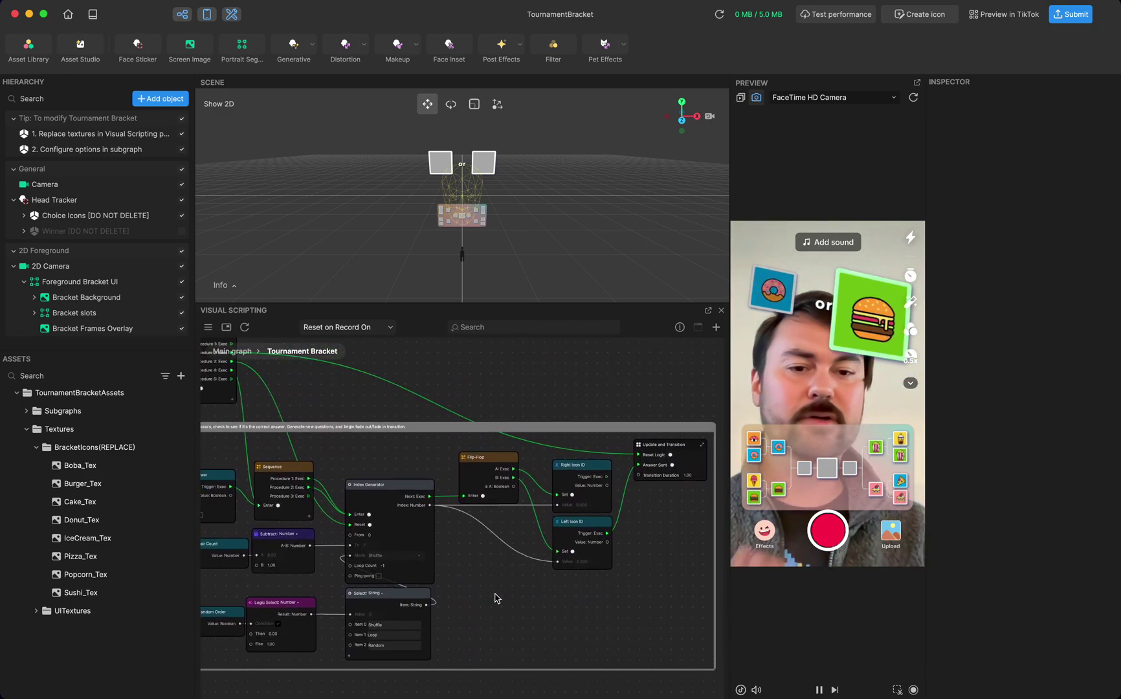
Open the Update and Transition subgraph and slightly reposition its Update Next Tier and Setup Next Question nodes
{"action": "double_click", "coordinate": [639, 448]}
{"action": "scroll", "coordinate": [536, 622], "scroll_direction": "up", "scroll_amount": 5}
{"action": "scroll", "coordinate": [535, 622], "scroll_direction": "up", "scroll_amount": 2}
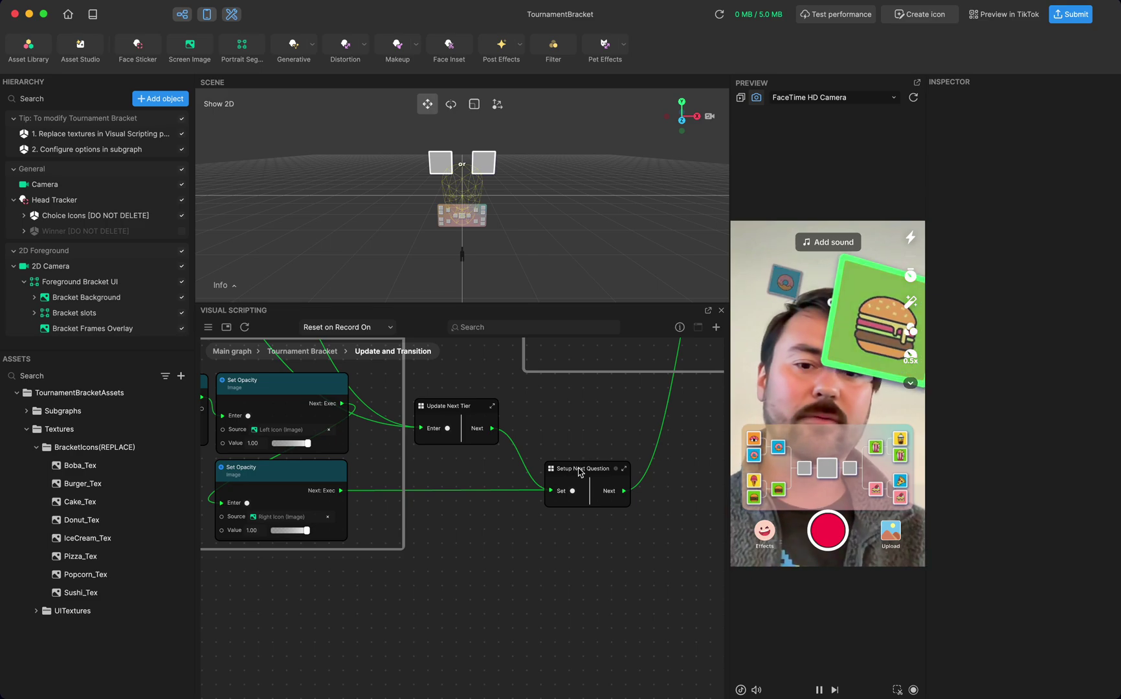
{"action": "left_click_drag", "start_coordinate": [579, 470], "coordinate": [582, 477]}
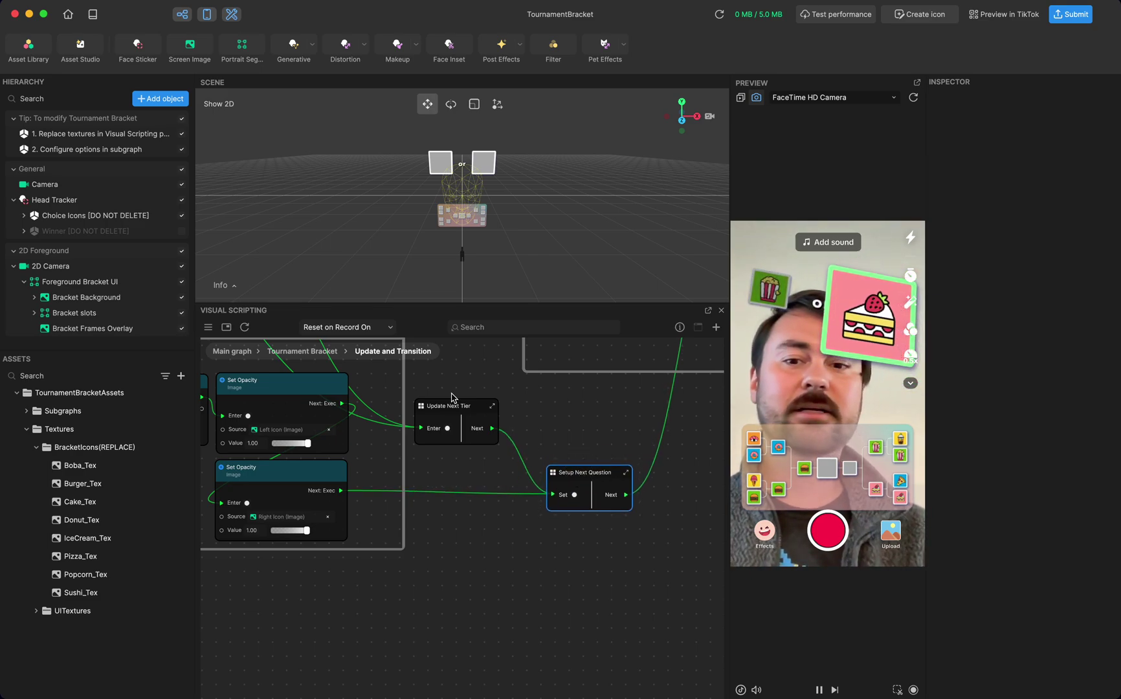
{"action": "left_click_drag", "start_coordinate": [464, 409], "coordinate": [474, 420]}
{"action": "left_click_drag", "start_coordinate": [591, 479], "coordinate": [591, 477]}
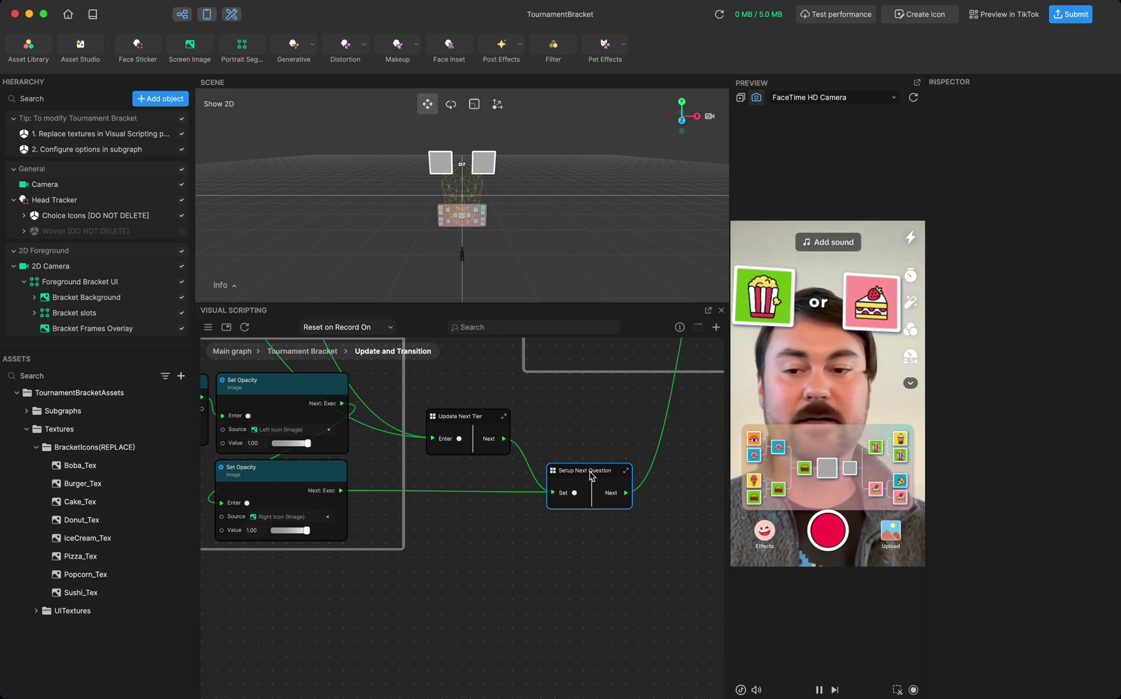
Look over the node groups of the whole Update and Transition subgraph
{"action": "scroll", "coordinate": [451, 467], "scroll_direction": "down", "scroll_amount": 6}
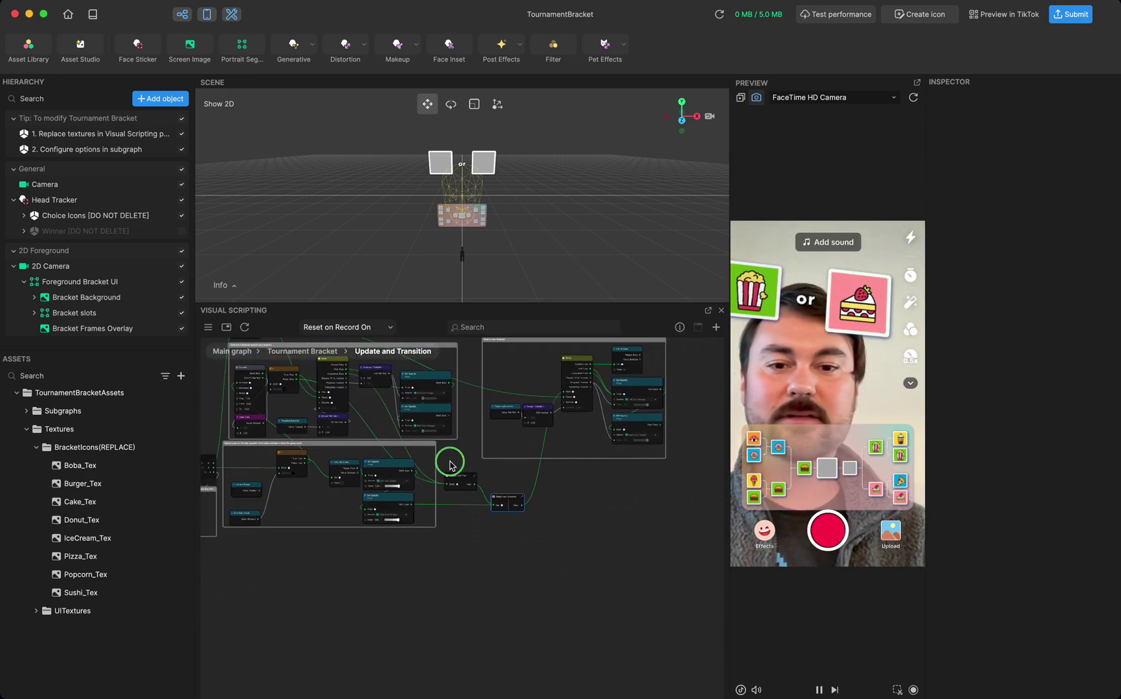
{"action": "left_click_drag", "start_coordinate": [450, 467], "coordinate": [499, 499]}
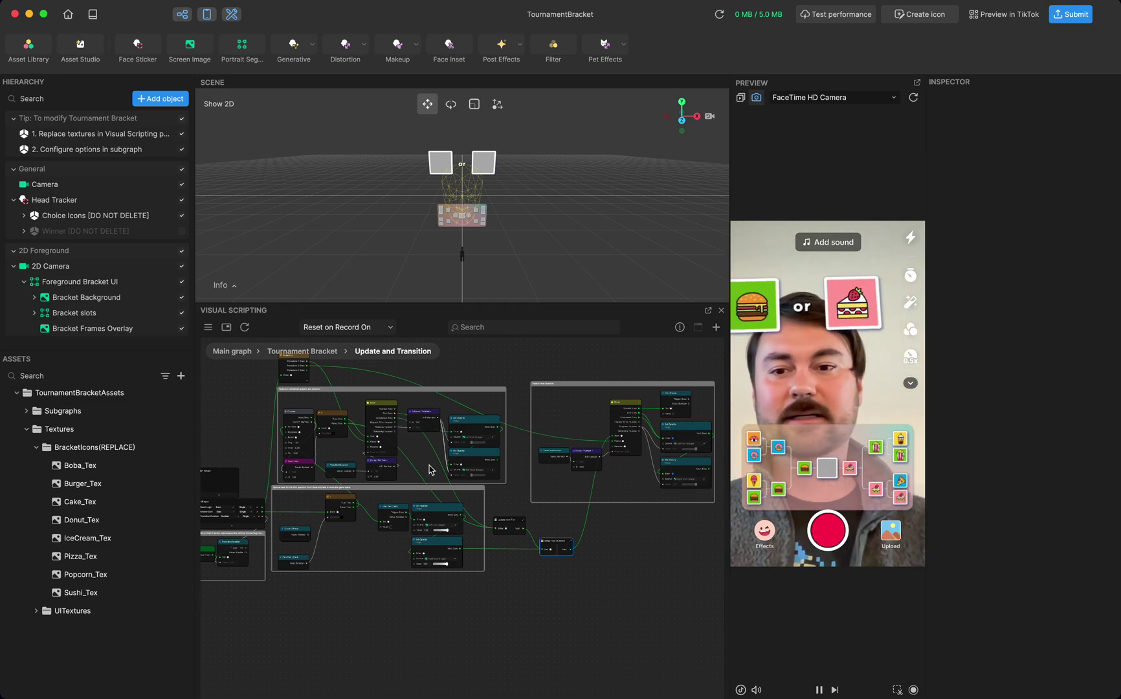
{"action": "left_click_drag", "start_coordinate": [367, 606], "coordinate": [411, 669]}
Return to the Tournament Bracket subgraph, look over its setup and head-tilt nodes, and go back to the main graph
{"action": "left_click", "coordinate": [293, 353]}
{"action": "right_click", "coordinate": [294, 353]}
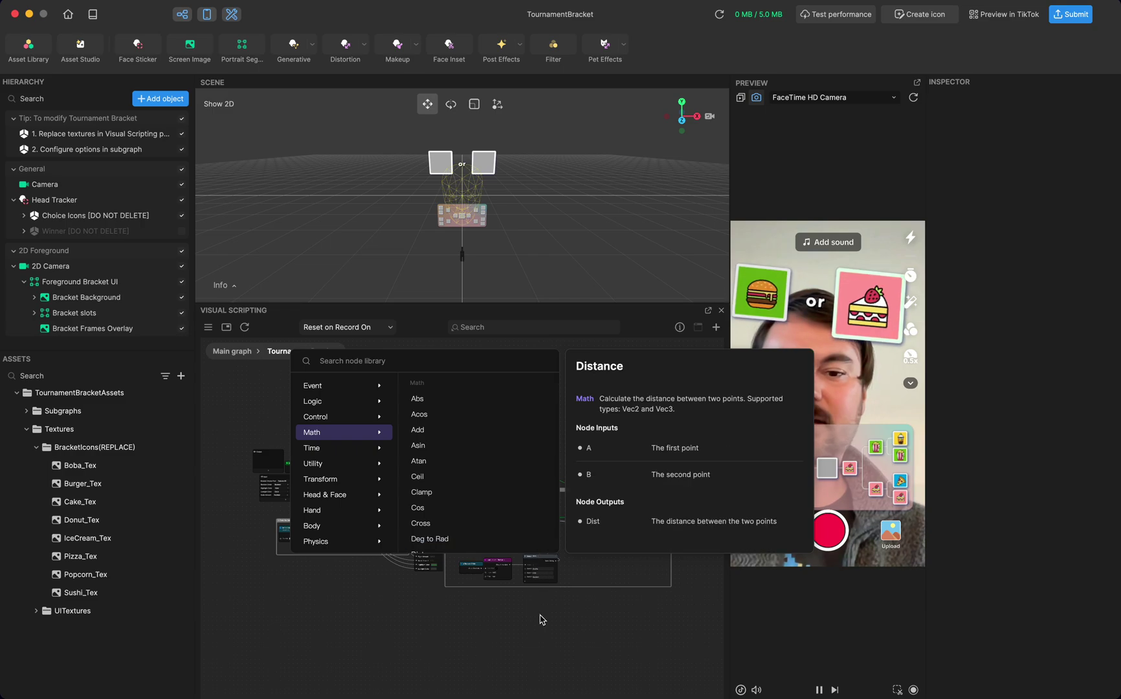
{"action": "left_click", "coordinate": [538, 616]}
{"action": "scroll", "coordinate": [538, 616], "scroll_direction": "up", "scroll_amount": 5}
{"action": "left_click_drag", "start_coordinate": [395, 590], "coordinate": [614, 683]}
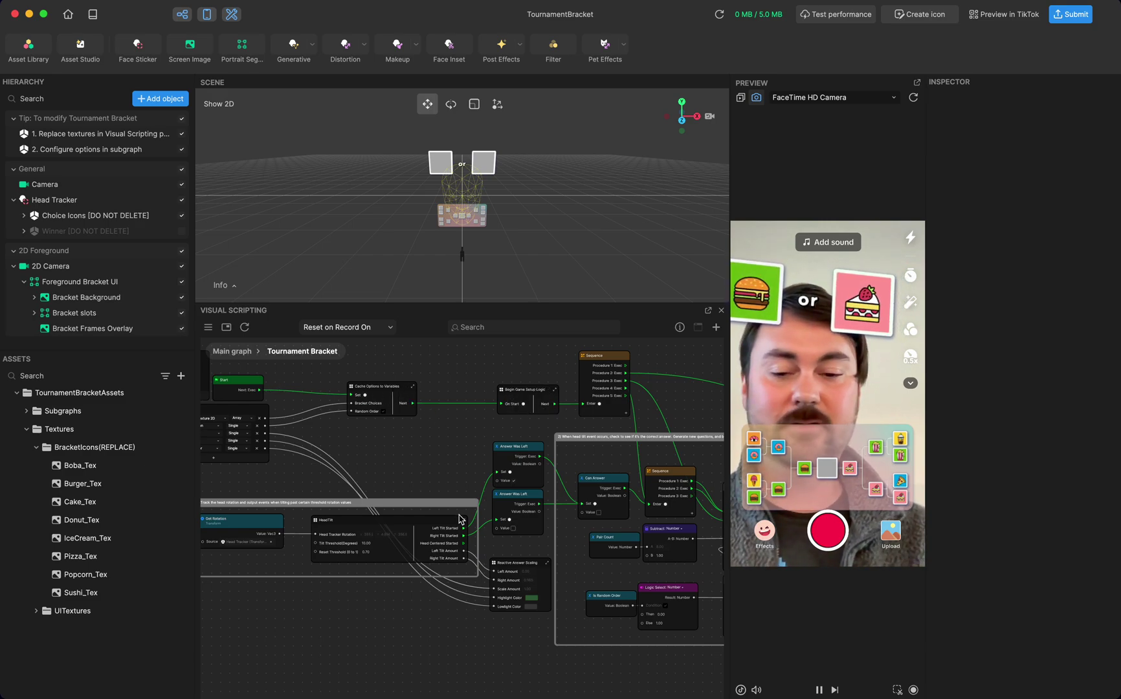
{"action": "scroll", "coordinate": [460, 518], "scroll_direction": "down", "scroll_amount": 3}
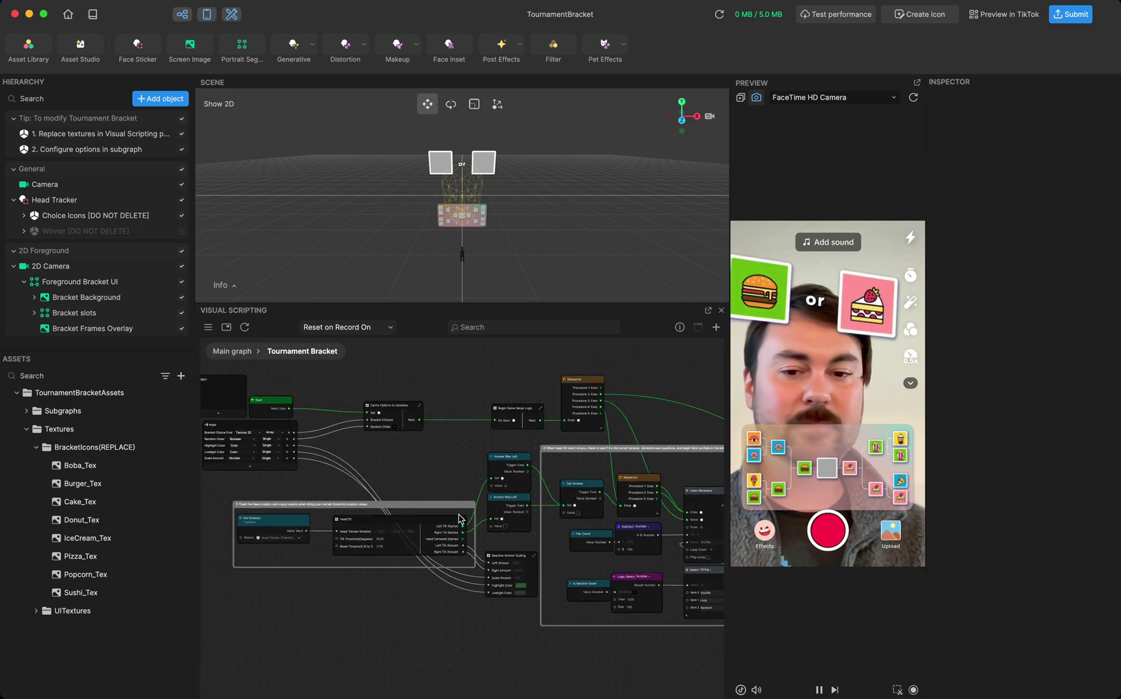
{"action": "left_click", "coordinate": [232, 351]}
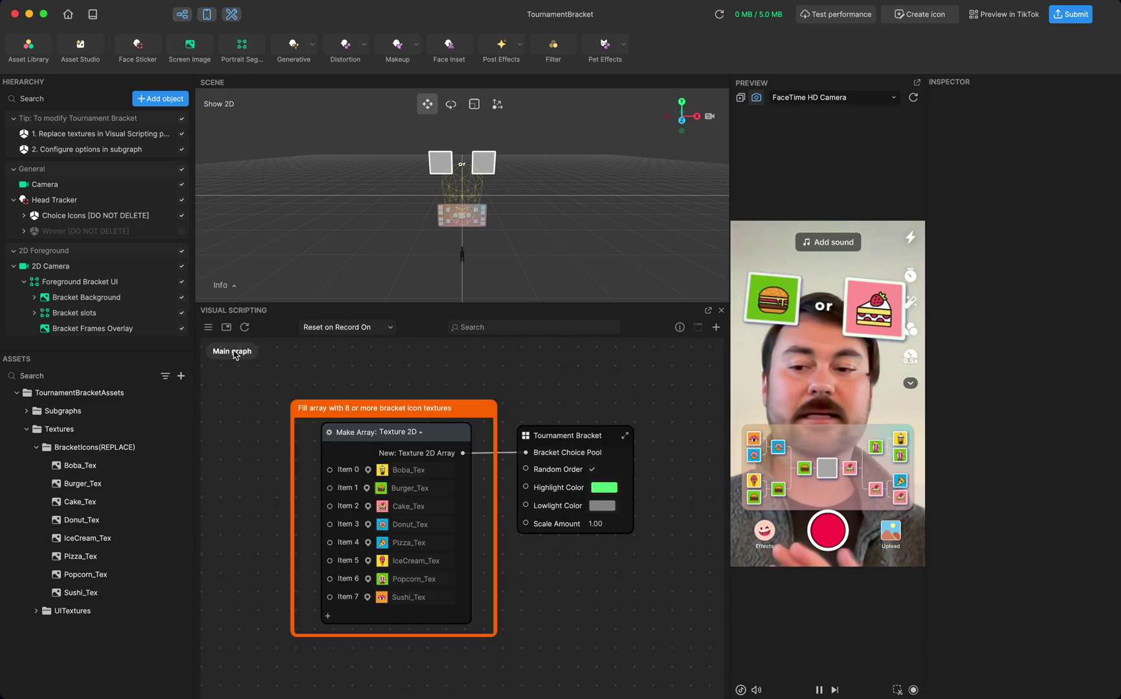